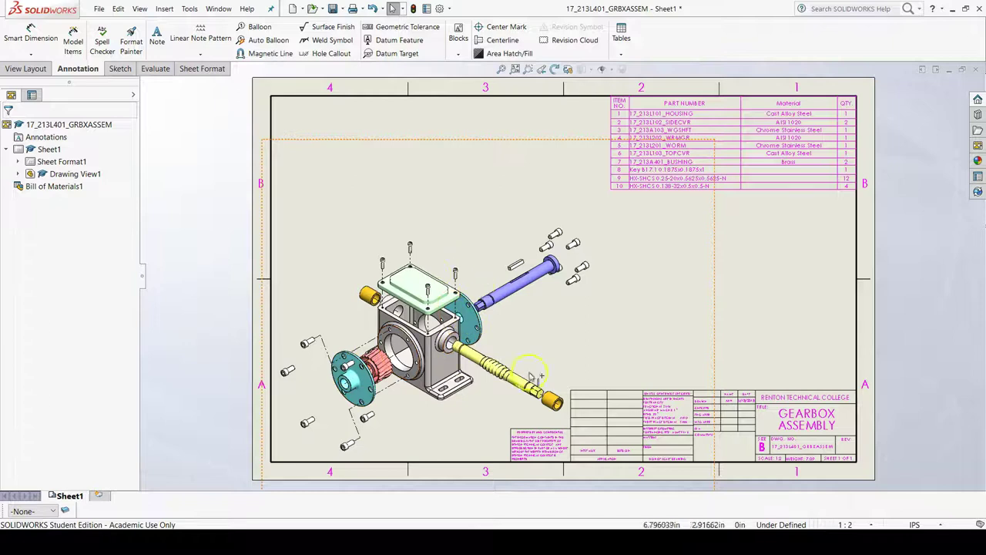
left_click(620, 99)
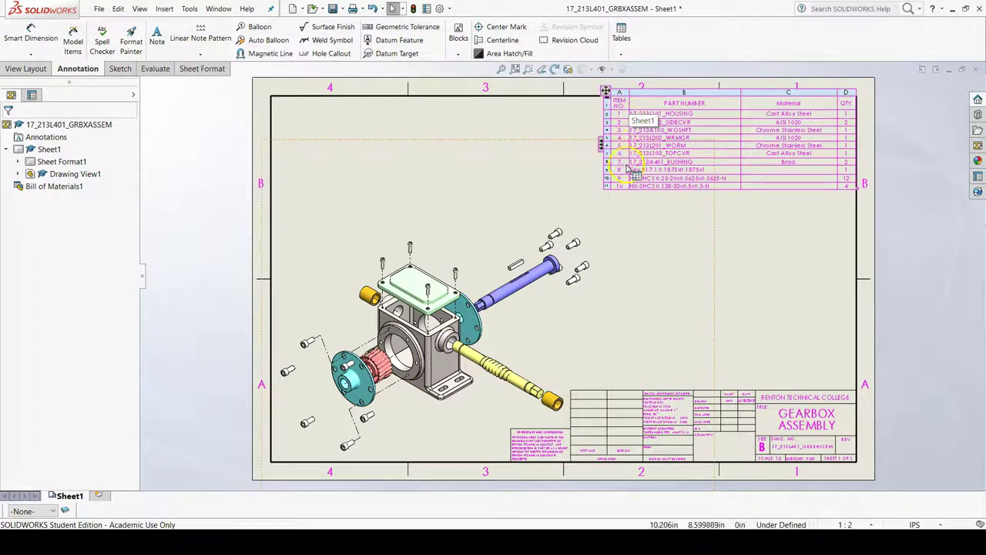
left_click(555, 266)
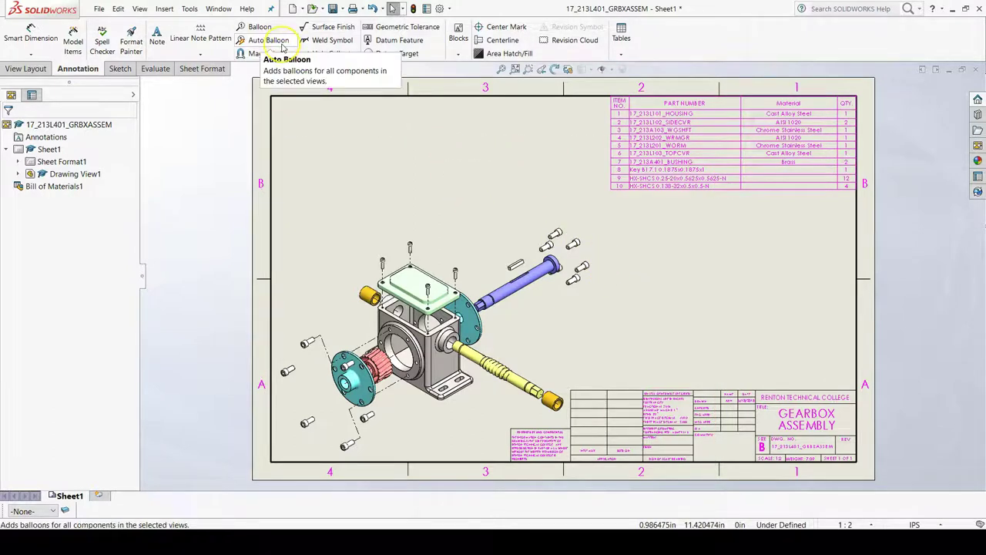
key("ctrl")
key("ctrl")
key("ctrl")
Generate automatic balloons for the exploded gearbox view, attaching leaders to edges, ignoring multiple instances and inserting magnetic lines.
left_click(282, 45)
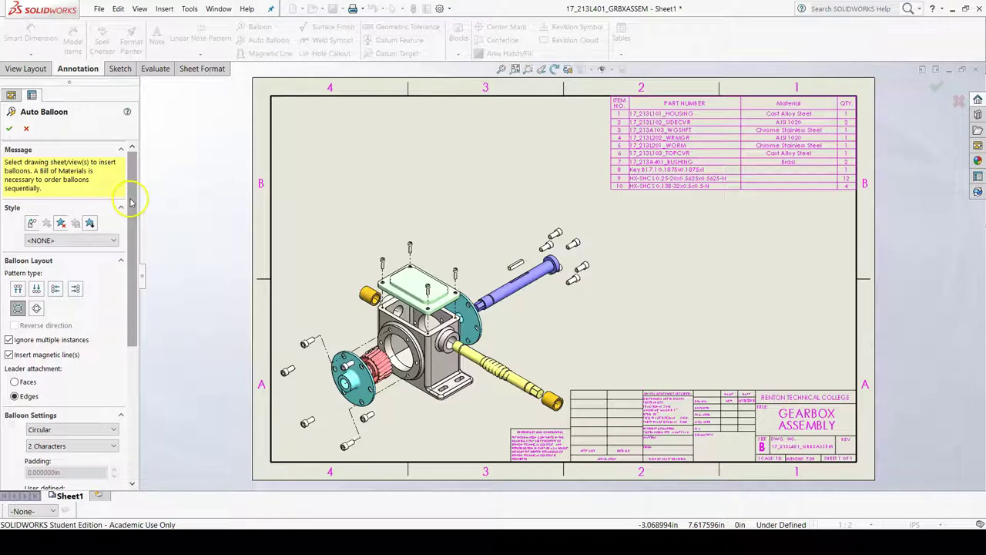
left_click_drag(132, 198, 155, 262)
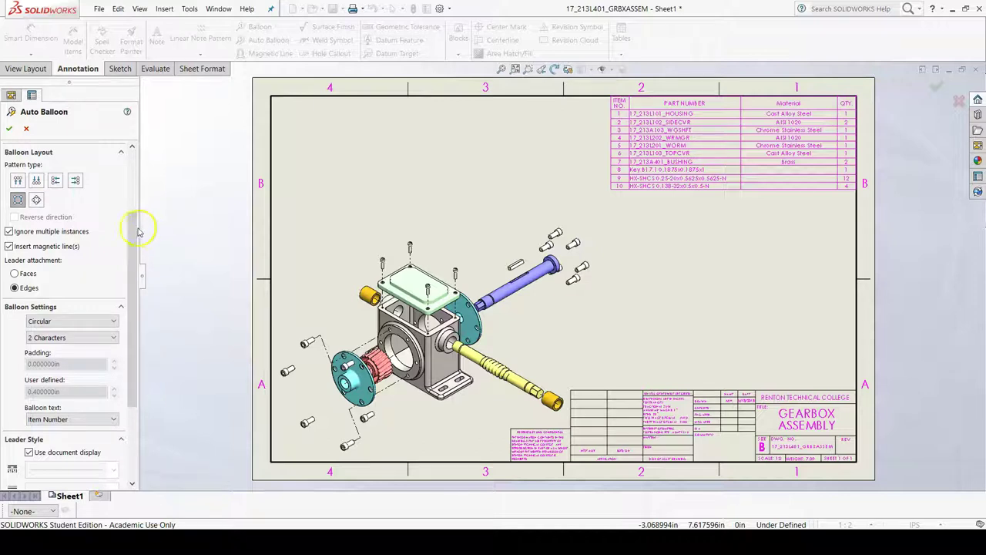
left_click_drag(133, 226, 126, 241)
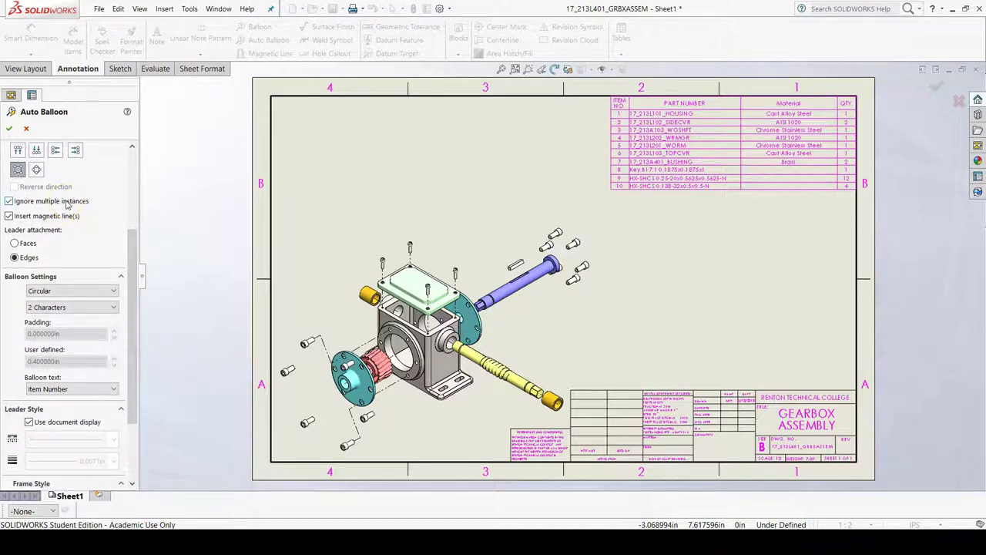
key("ctrl")
key("ctrl")
key("ctrl")
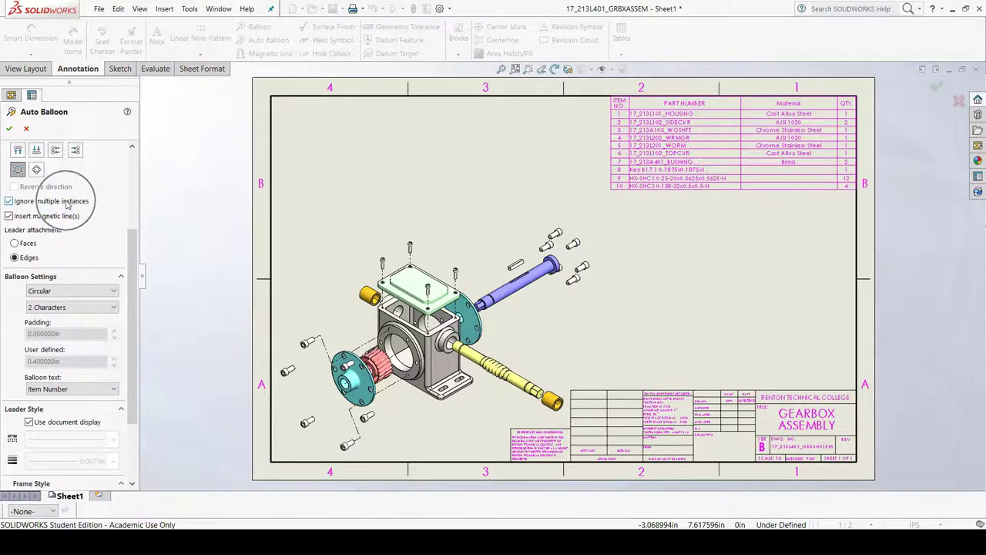
left_click(34, 260)
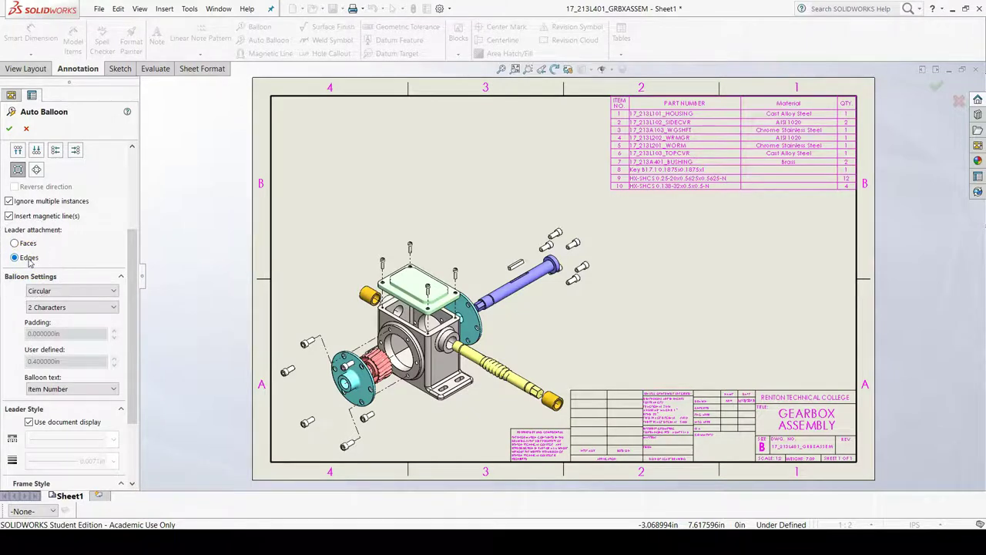
scroll(381, 339, "up", 1)
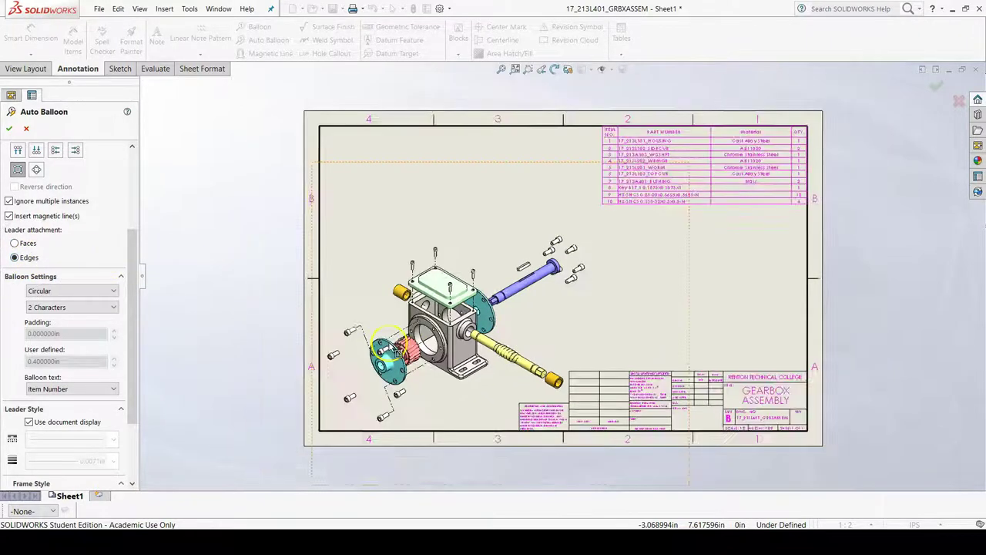
scroll(496, 339, "down", 1)
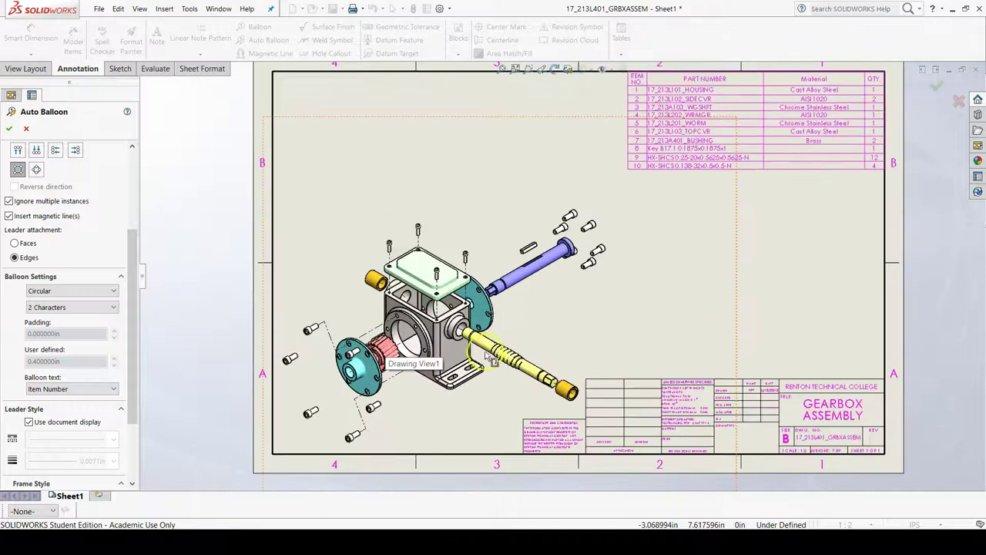
left_click(351, 290)
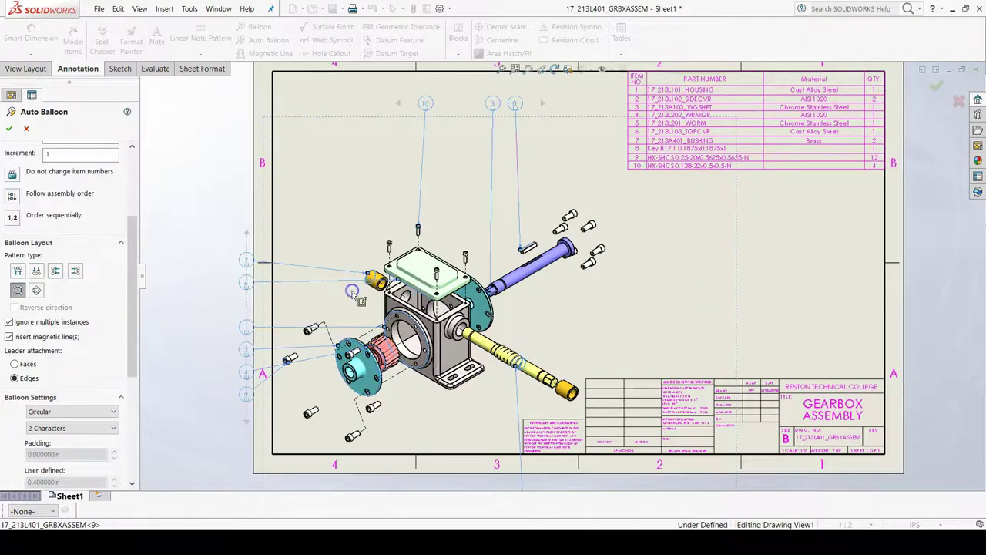
Pull the side and upper rows of automatic balloons inward, closer to the exploded gearbox, and accept them.
left_click(460, 329)
scroll(470, 339, "up", 1)
scroll(570, 416, "up", 3)
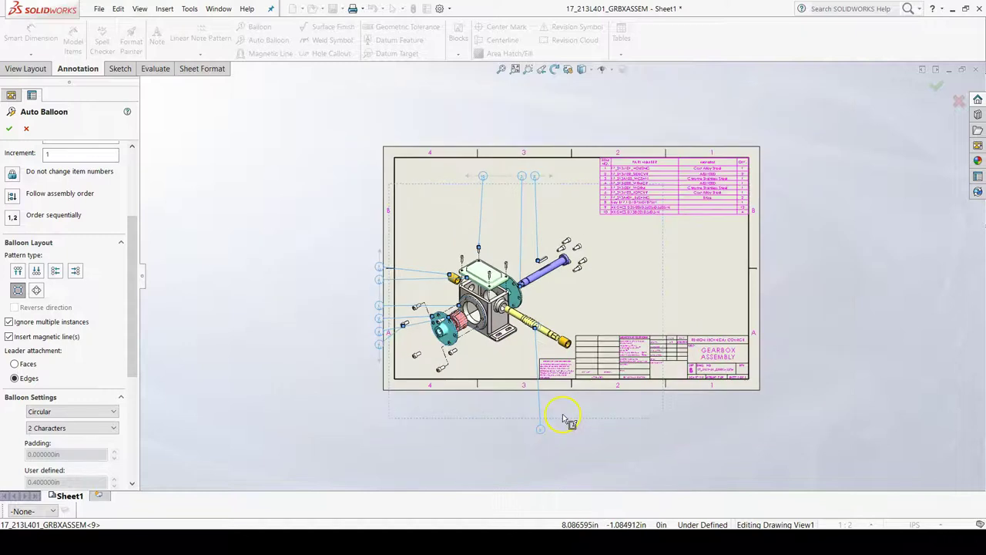
scroll(528, 277, "down", 2)
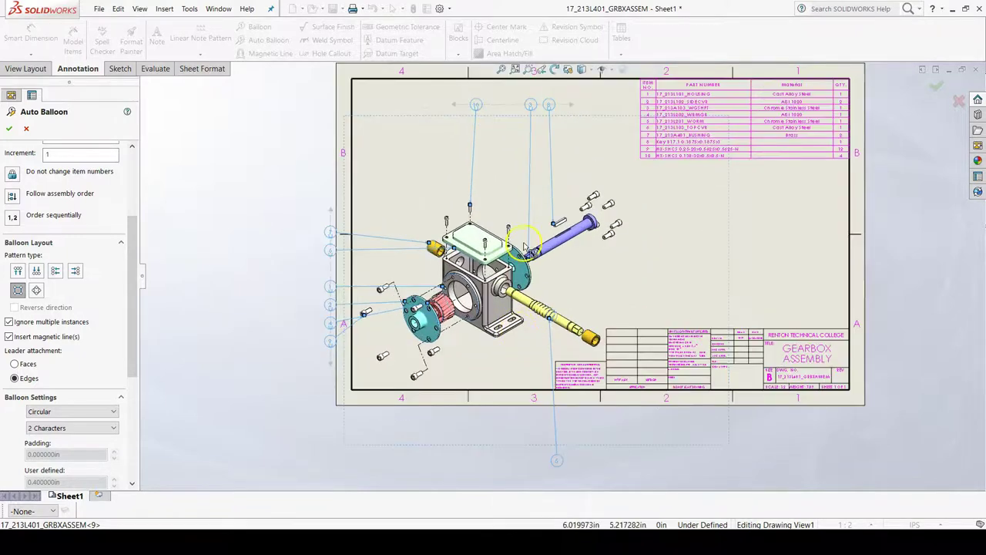
scroll(524, 247, "down", 1)
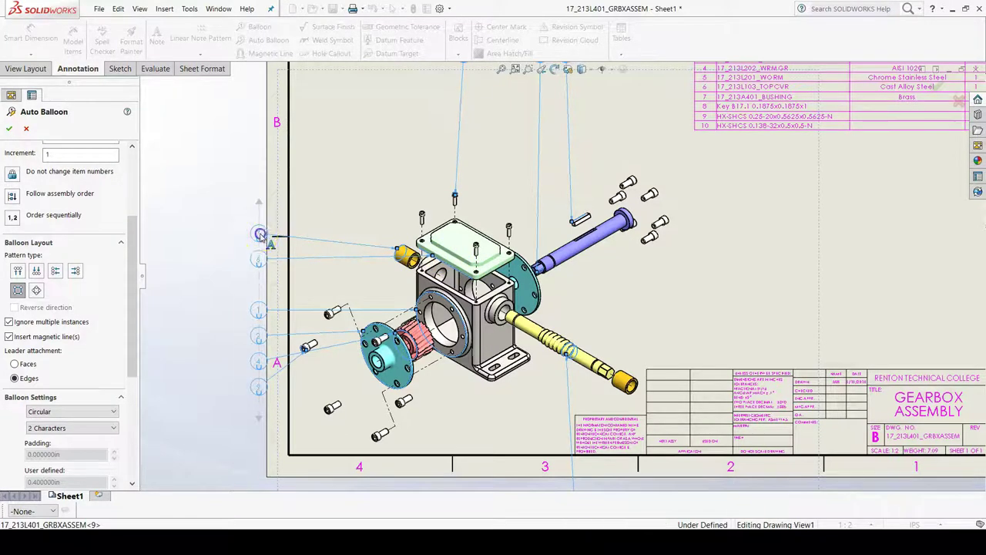
left_click_drag(260, 234, 316, 231)
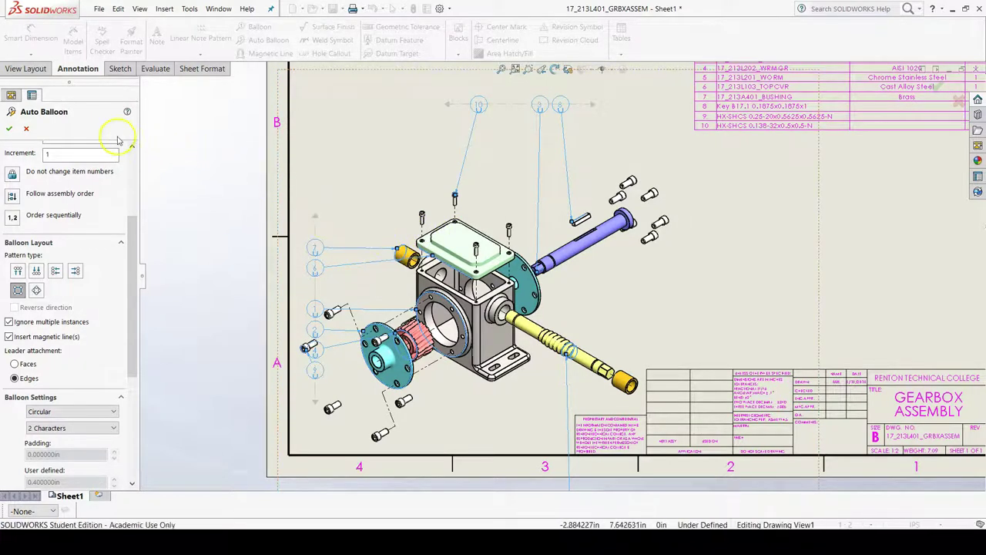
left_click(10, 131)
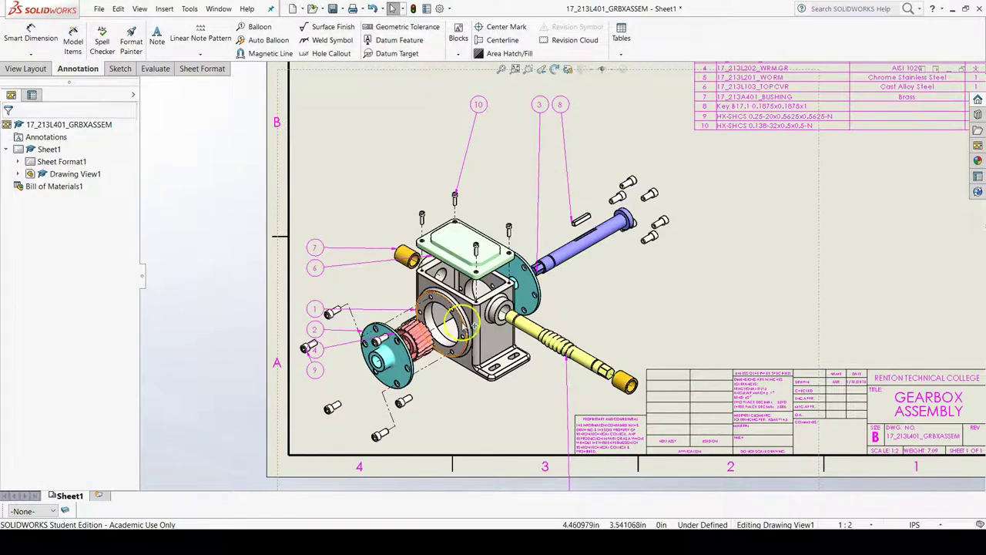
Move balloon 7 off its magnetic line to above-left of the bushing, and balloon 6 above-left of the top cover.
left_click_drag(314, 247, 351, 207)
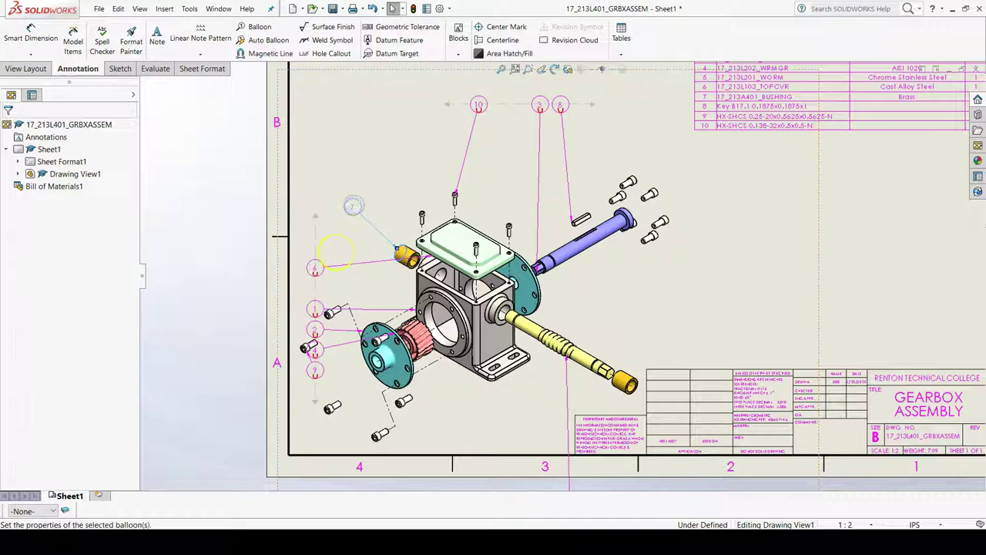
left_click(316, 270)
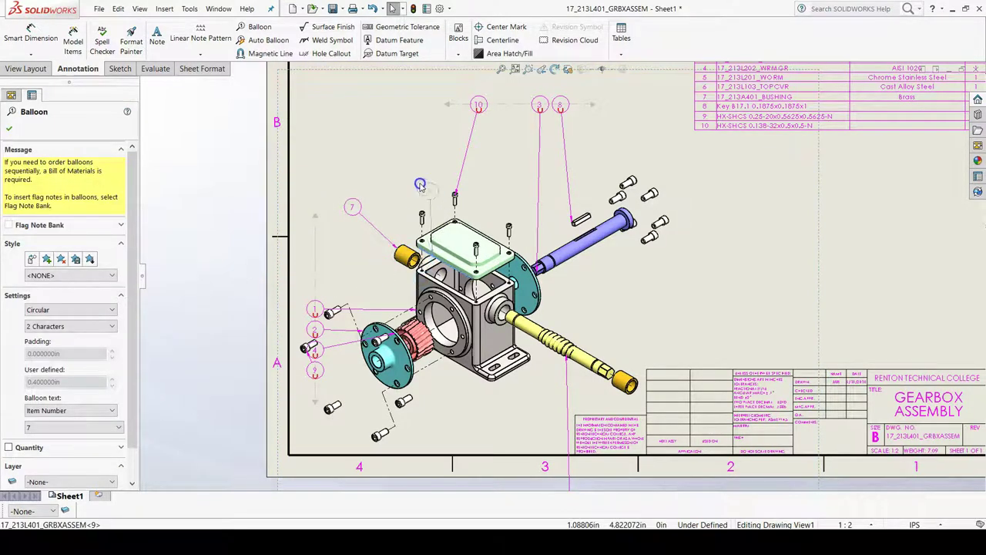
left_click(390, 154)
Adjust balloon 6's position and reattach its leader to the rear-left edge of the top cover.
scroll(424, 212, "down", 3)
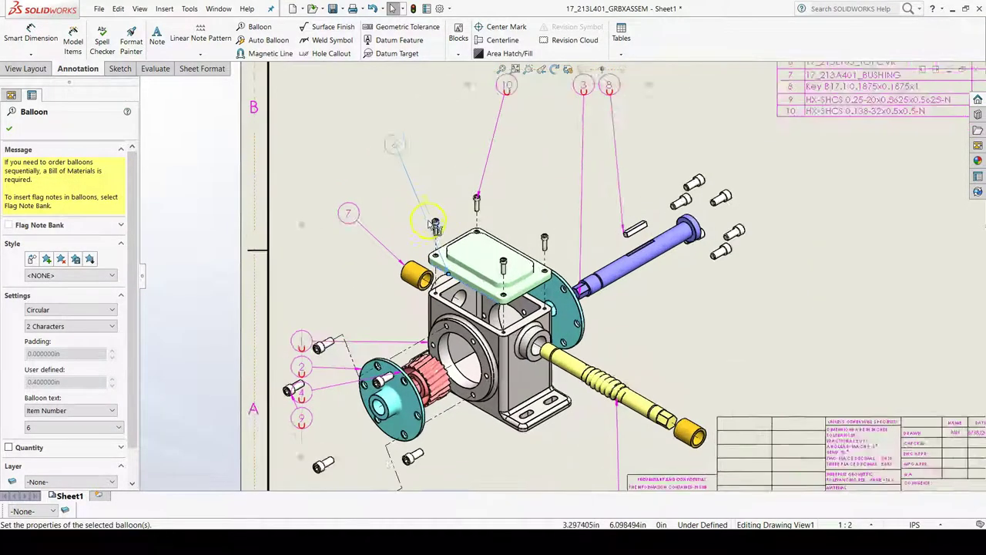
scroll(509, 276, "down", 2)
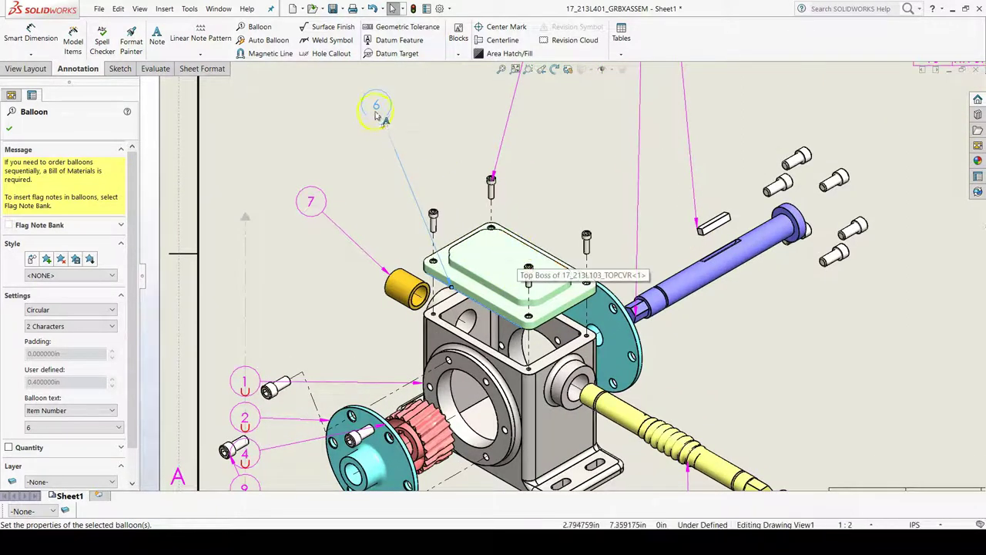
left_click_drag(375, 139, 391, 123)
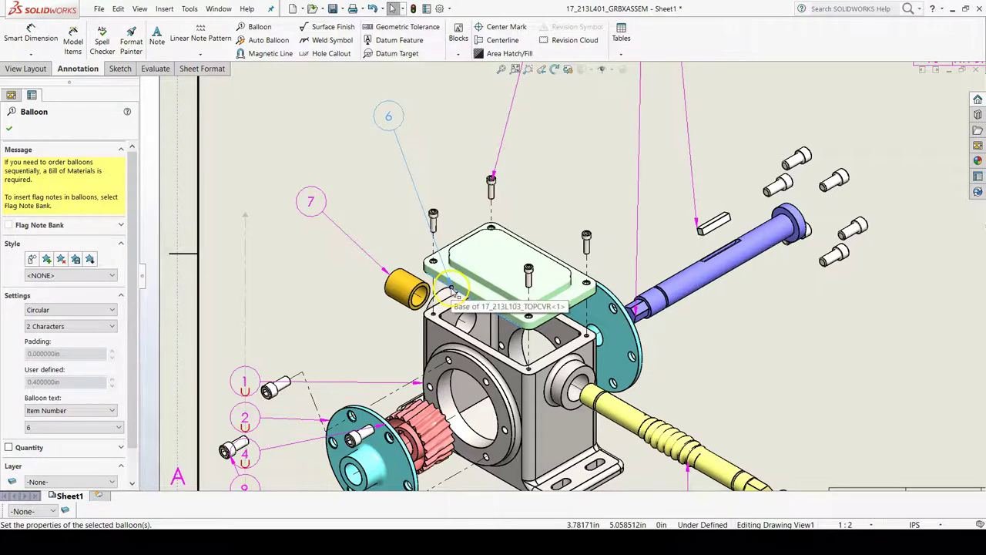
left_click_drag(454, 284, 458, 243)
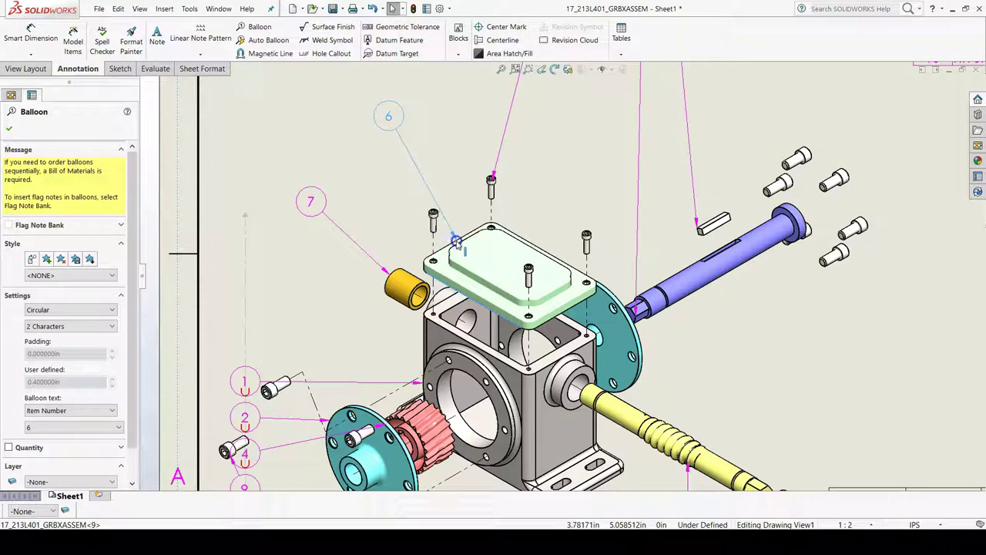
left_click(316, 137)
Reposition balloon 10 along the upper magnetic line and lower the row of balloons 10, 3 and 8 toward the gearbox.
scroll(533, 188, "up", 4)
scroll(567, 181, "up", 2)
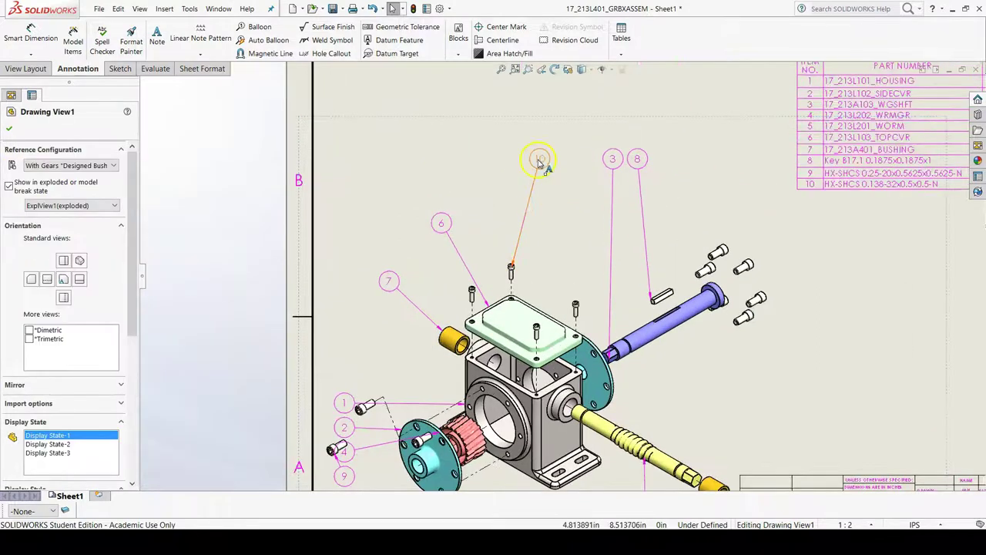
left_click_drag(542, 161, 522, 208)
left_click_drag(538, 176, 545, 160)
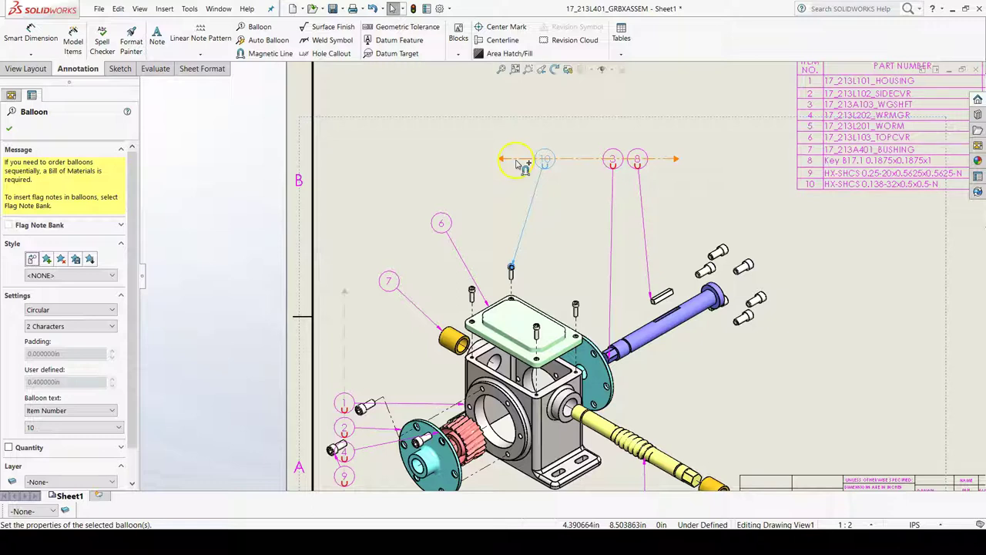
left_click_drag(518, 162, 512, 220)
Reattach balloon 3's leader to the blue shaft's main body near its shoulder, and balloon 8's leader to the key's upper edge.
scroll(661, 302, "down", 3)
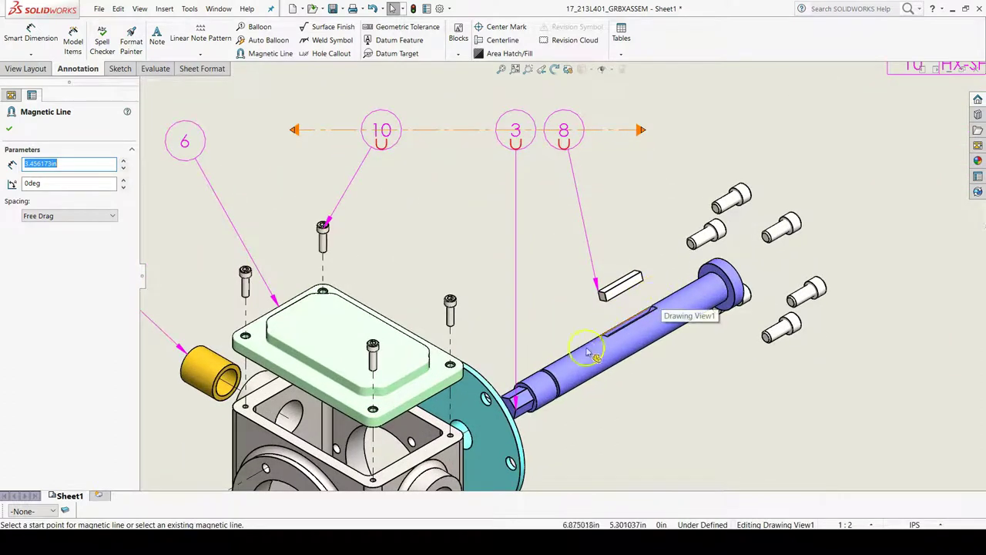
left_click(518, 404)
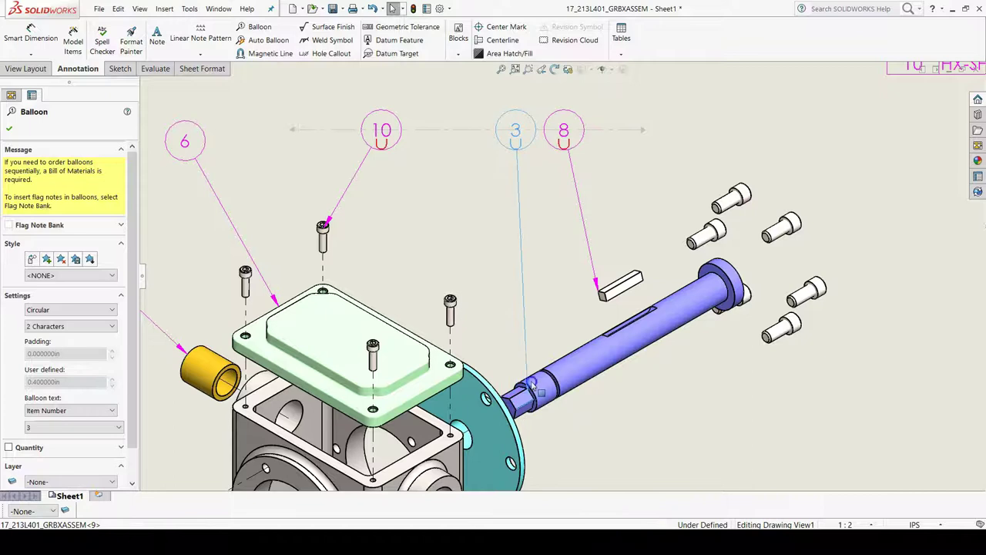
left_click_drag(517, 406, 553, 367)
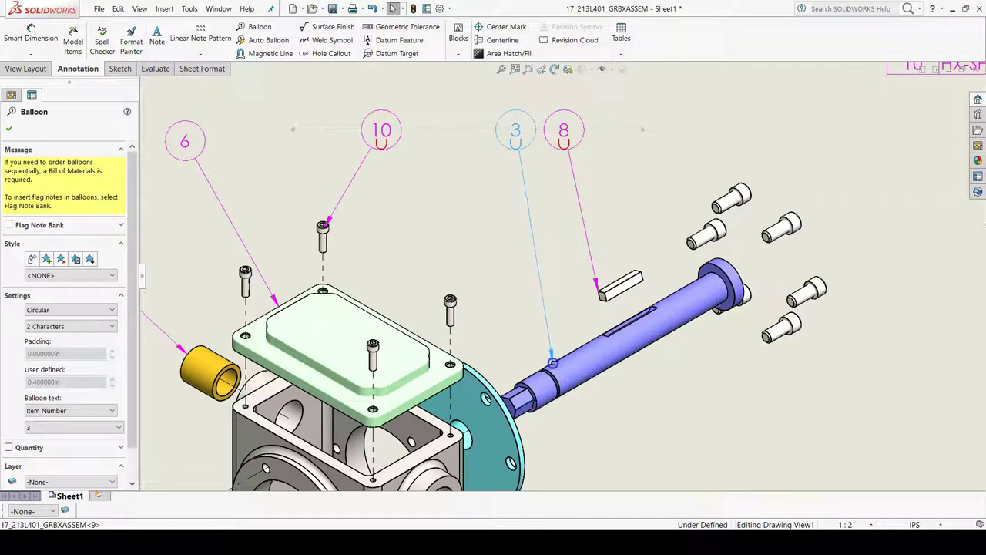
left_click(694, 398)
left_click(593, 273)
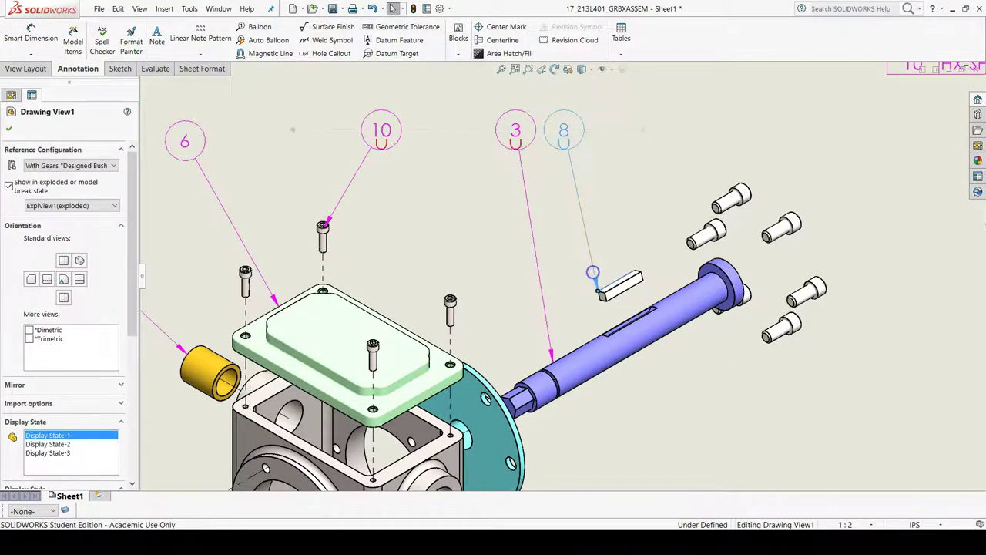
left_click_drag(593, 272, 610, 287)
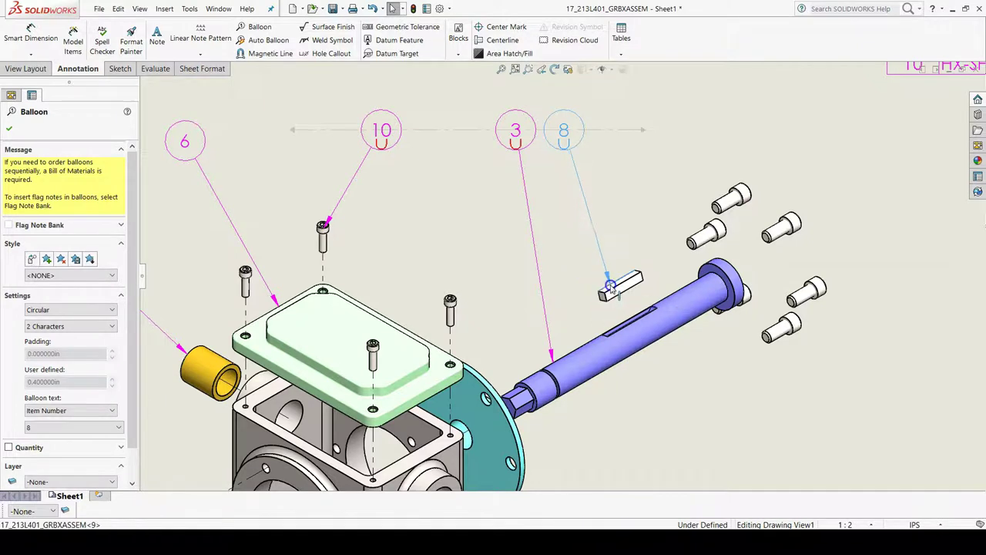
left_click(676, 372)
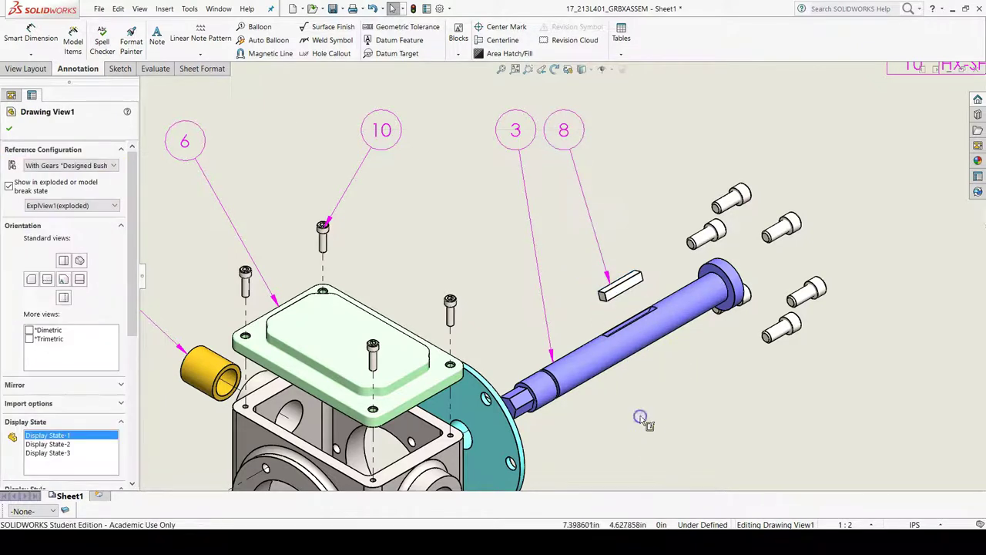
Move balloon 5 from beneath the sheet to just below-left of the yellow worm shaft.
scroll(640, 420, "up", 3)
scroll(641, 438, "up", 3)
scroll(567, 455, "down", 5)
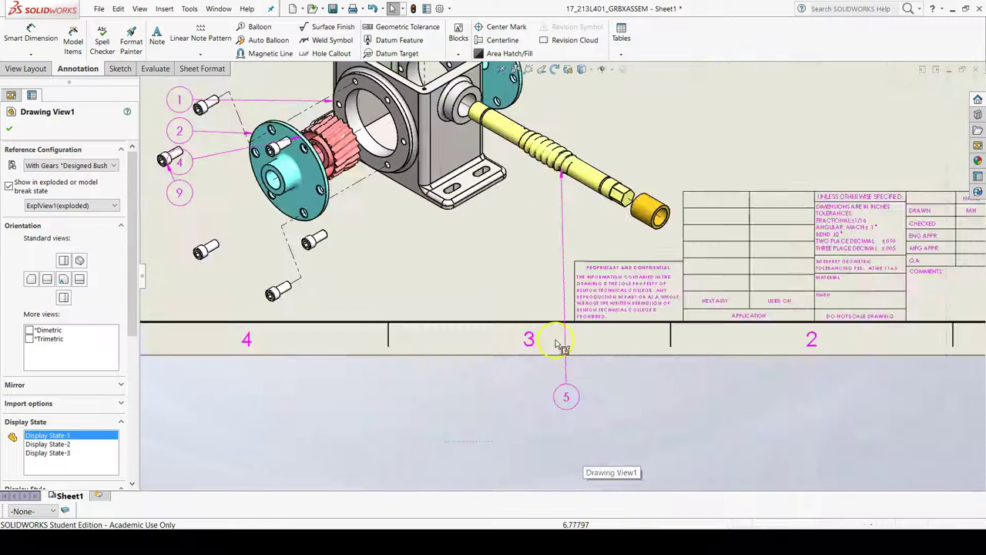
left_click_drag(567, 399, 508, 231)
scroll(264, 253, "down", 5)
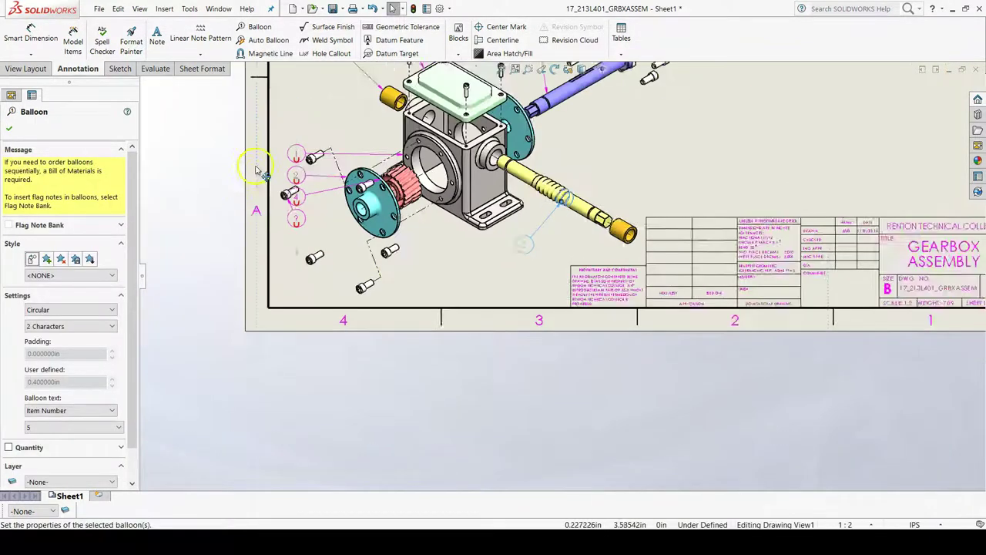
Reattach balloon 1's leader to the front corner of the housing's base and place the balloon just below it.
scroll(455, 158, "up", 3)
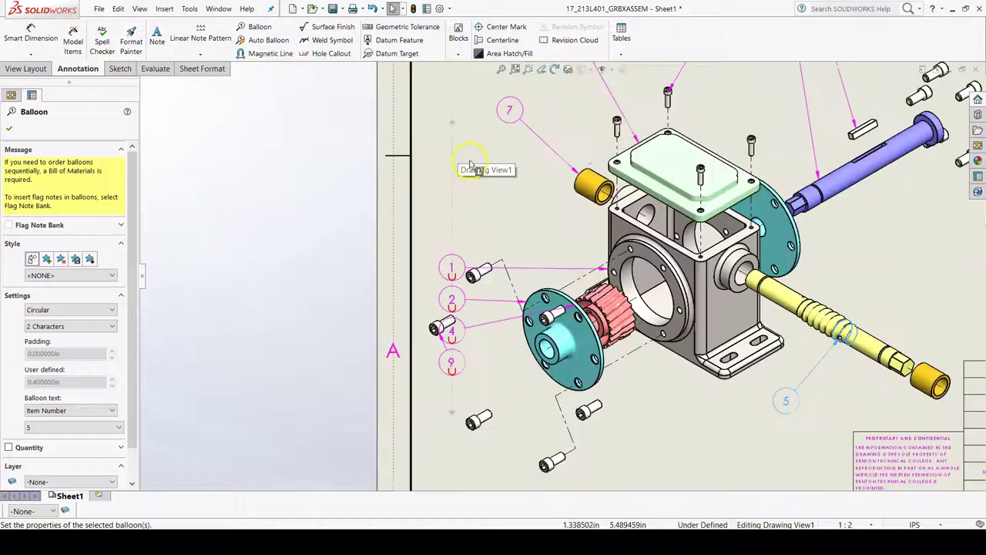
scroll(467, 160, "down", 4)
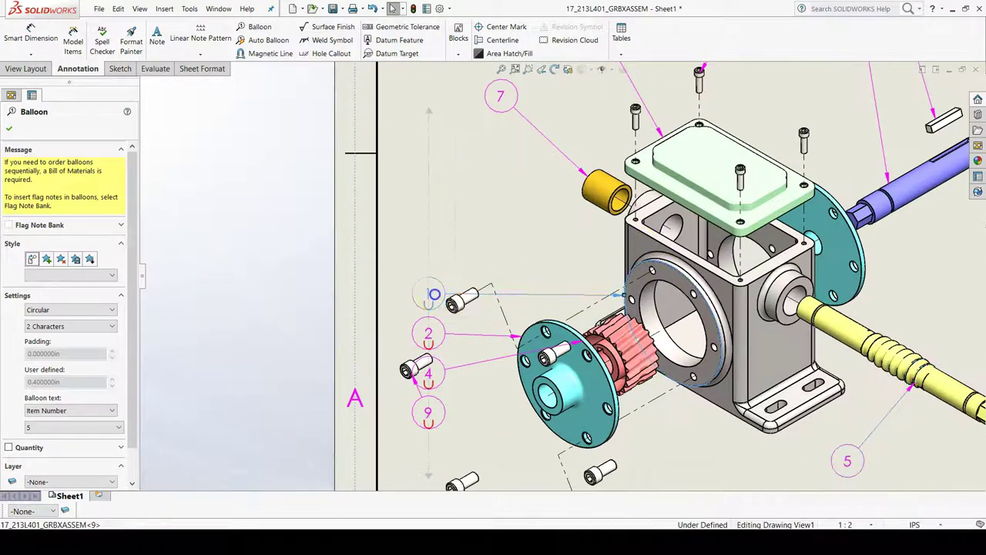
left_click(624, 294)
left_click_drag(628, 297, 770, 434)
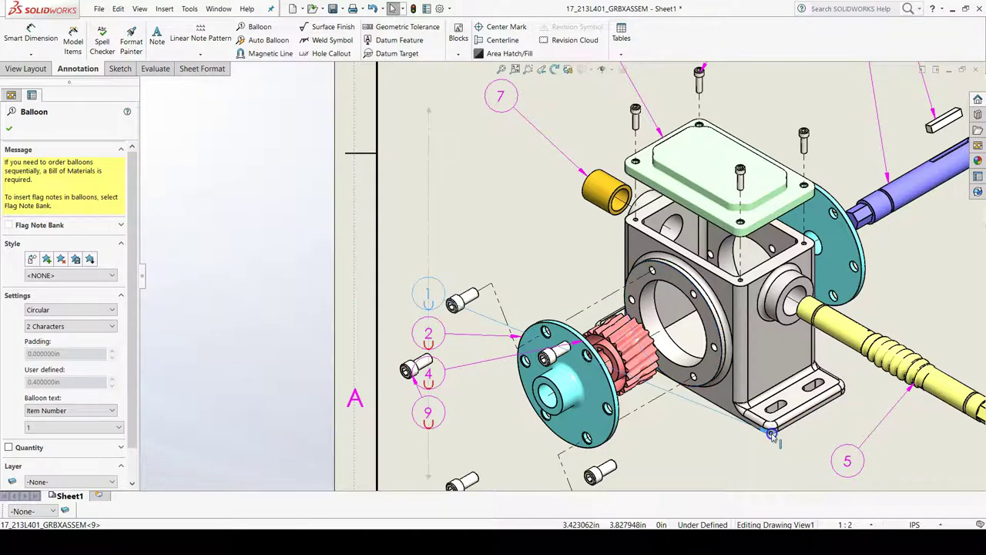
left_click_drag(434, 297, 588, 378)
left_click(799, 475)
key("shift+z")
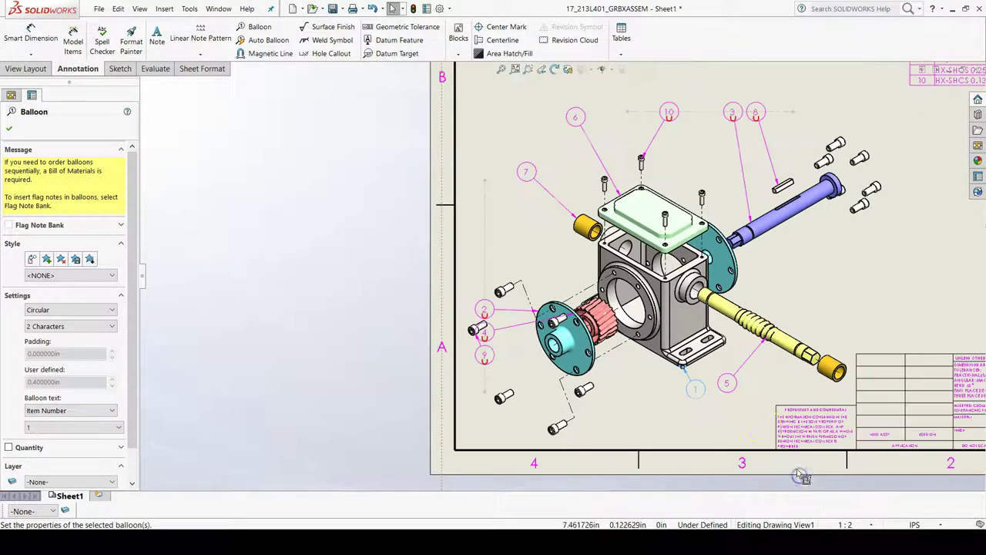
Move balloon 1 farther down and right of the housing's base, and raise balloon 2 along the vertical magnetic line.
left_click(710, 412)
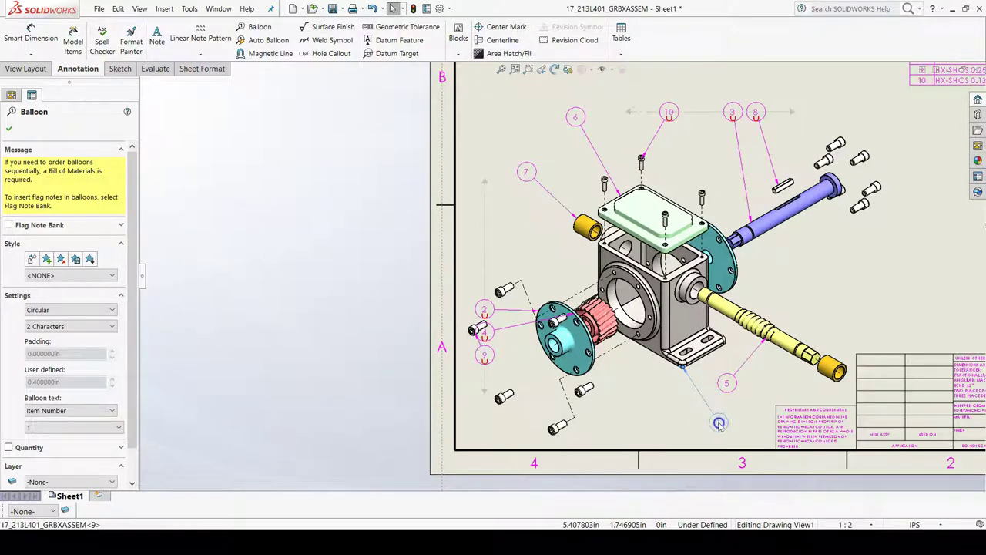
left_click_drag(496, 313, 498, 206)
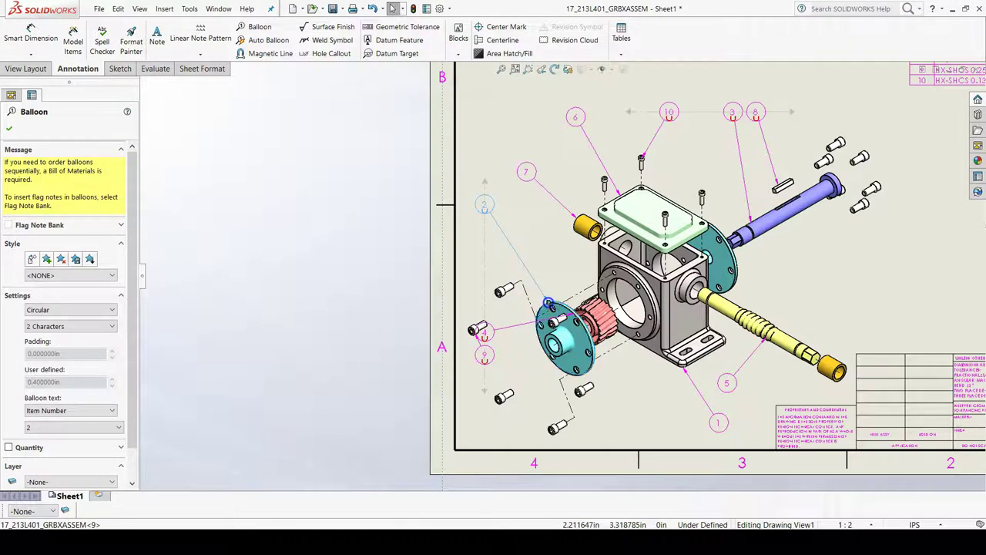
Move balloon 4 off the magnetic line to just below balloon 7 and reattach its leader to the red gear's upper edge.
left_click(483, 334)
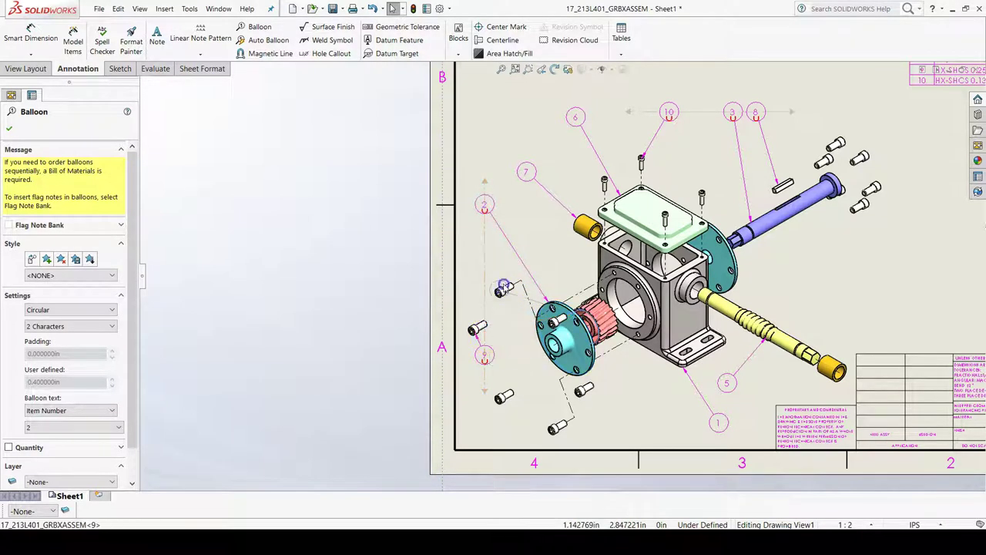
left_click_drag(534, 228, 528, 228)
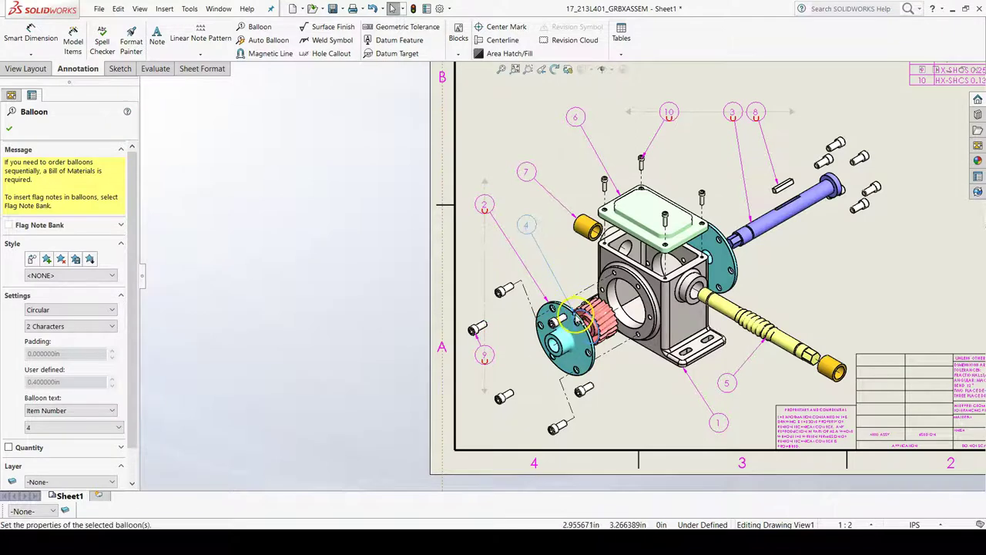
left_click_drag(574, 315, 590, 309)
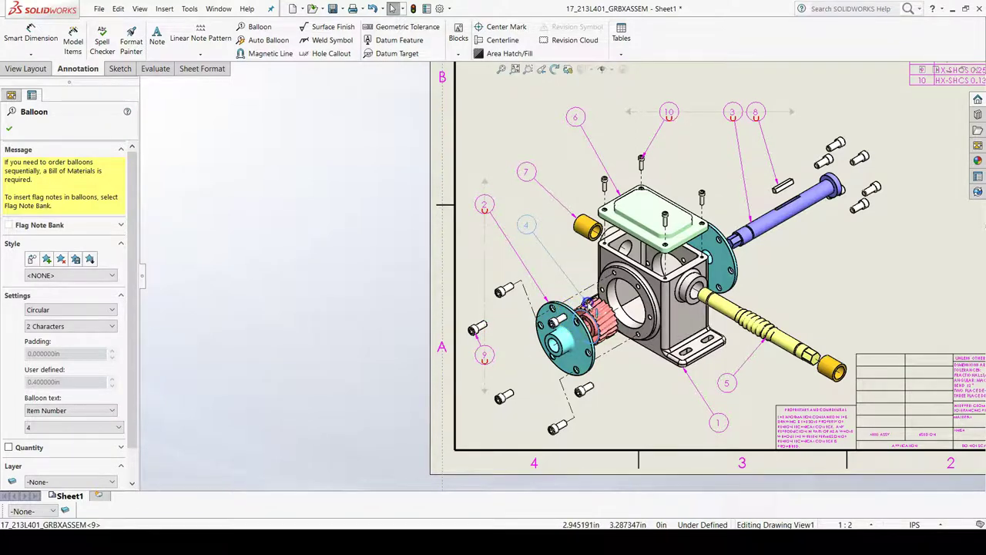
Place balloon 9 level with and left of balloon 1, and reattach its leader to the screw just below the front side cover.
left_click(490, 359)
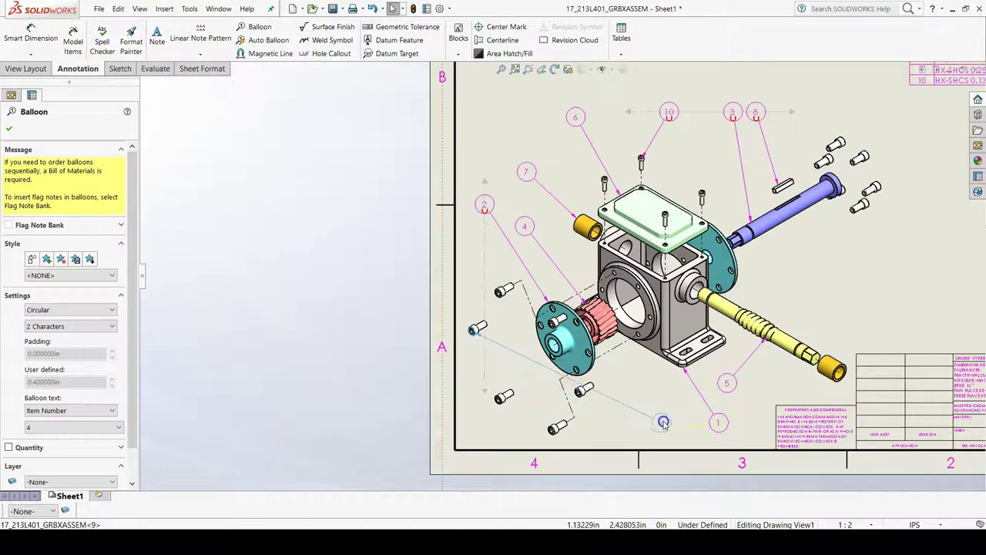
left_click(659, 422)
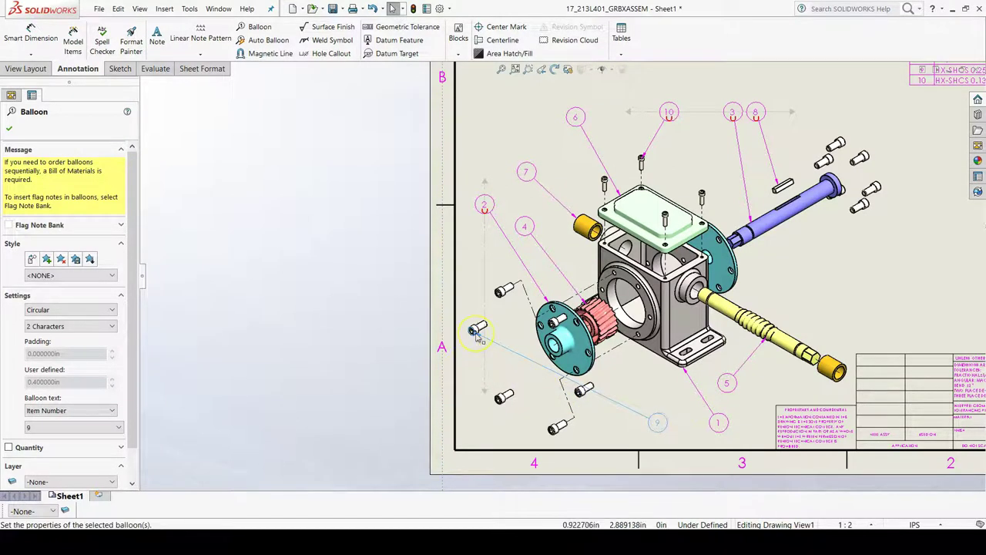
left_click_drag(476, 331, 551, 390)
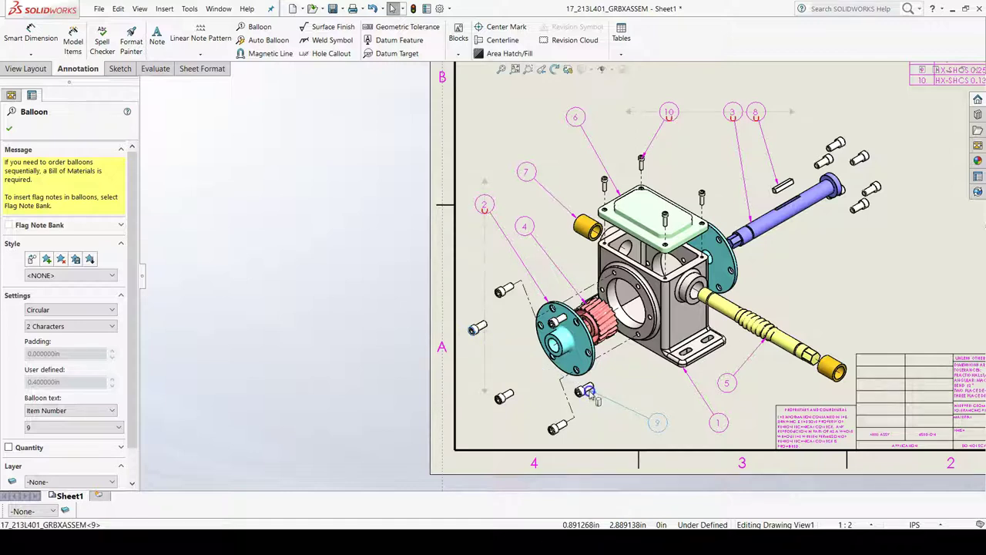
left_click_drag(589, 392, 592, 394)
left_click(520, 419)
left_click(578, 412)
Move balloon 3 off the upper magnetic line to a lower spot just above-left of the blue shaft.
key("z")
key("z")
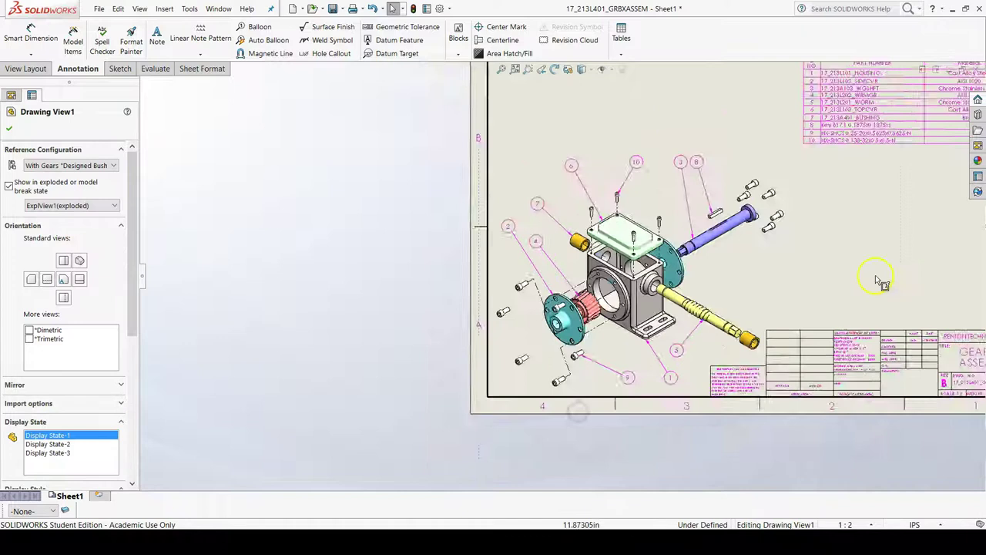
scroll(879, 279, "down", 2)
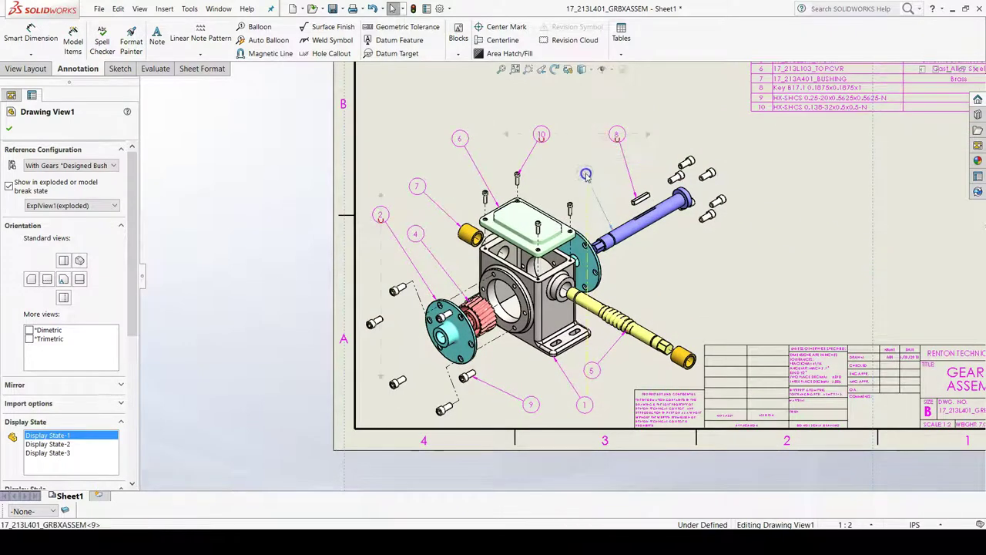
left_click(586, 170)
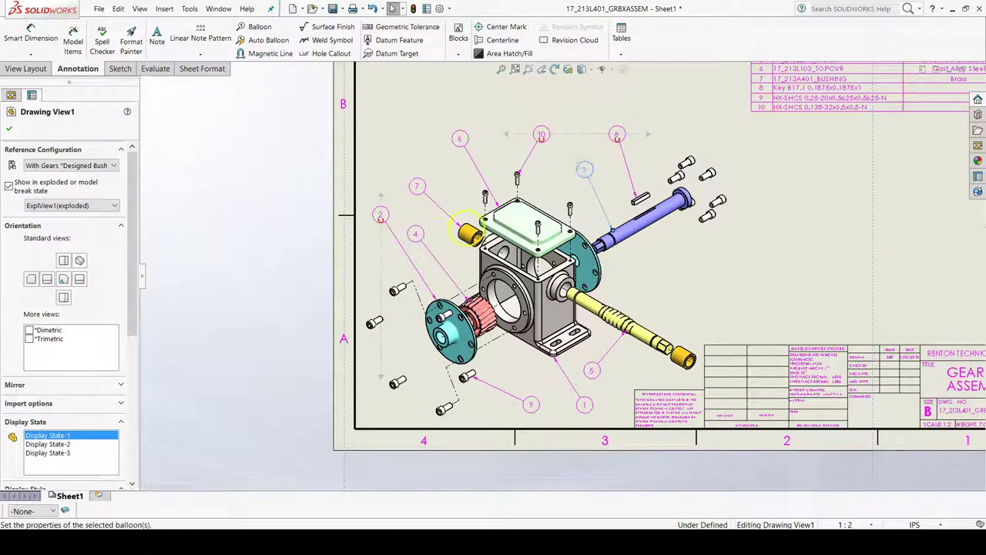
Shift balloon 4 slightly down and right, and lower balloon 2 along its magnetic line until it is level with balloon 4.
left_click_drag(433, 242, 385, 222)
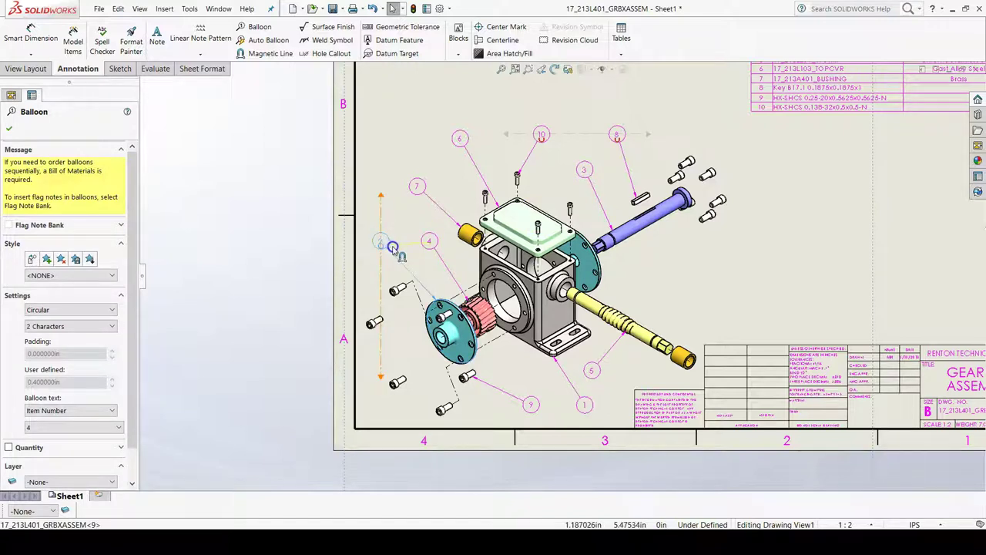
left_click(392, 246)
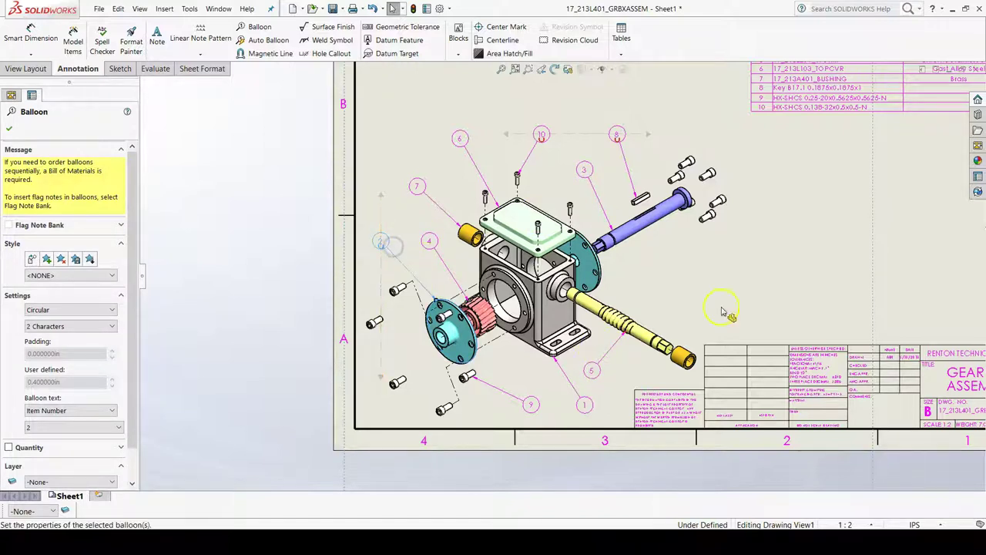
key("Escape")
Review the arranged balloons on the exploded view together with the item numbers in the bill of materials.
key("f")
scroll(880, 274, "down", 3)
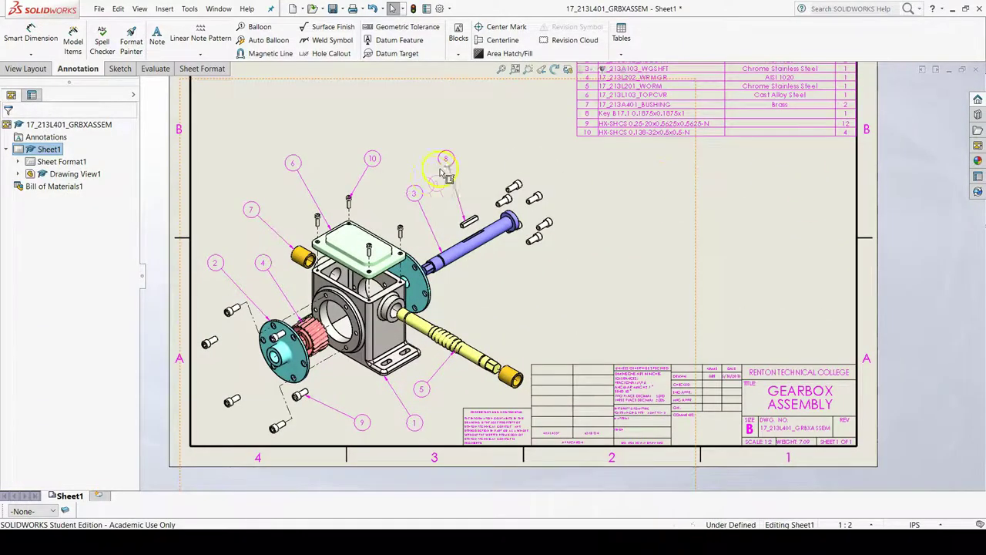
scroll(563, 132, "up", 1)
scroll(572, 120, "down", 2)
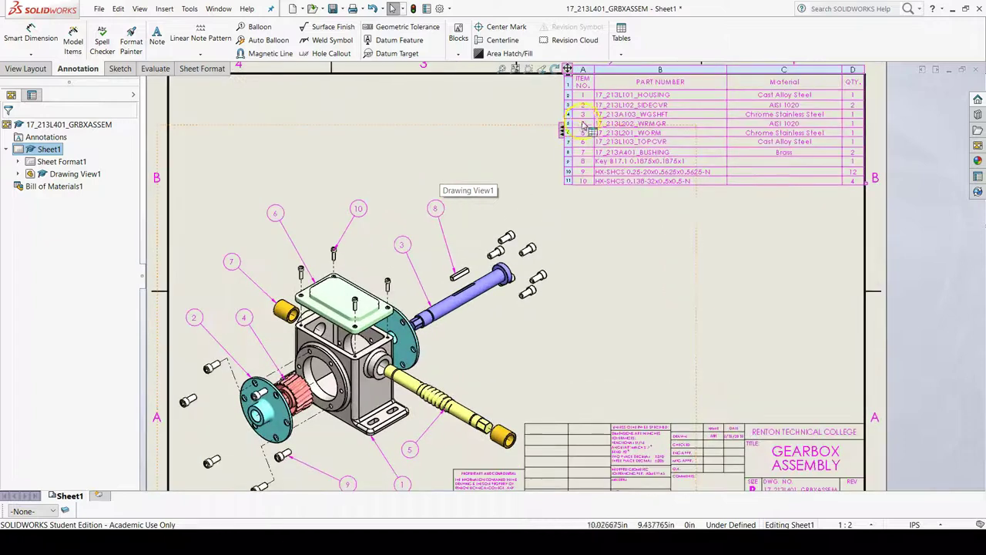